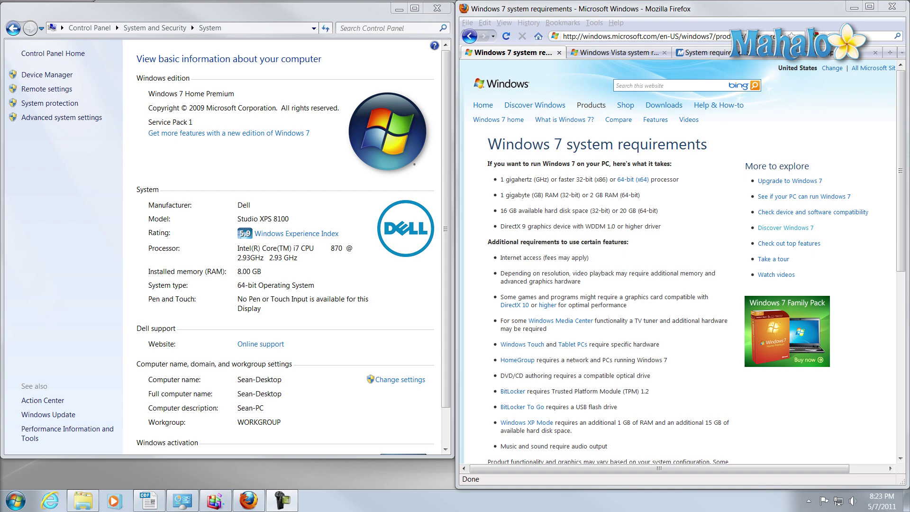
pyautogui.moveTo(499, 180); pyautogui.dragTo(634, 180)
pyautogui.moveTo(500, 195); pyautogui.dragTo(625, 195)
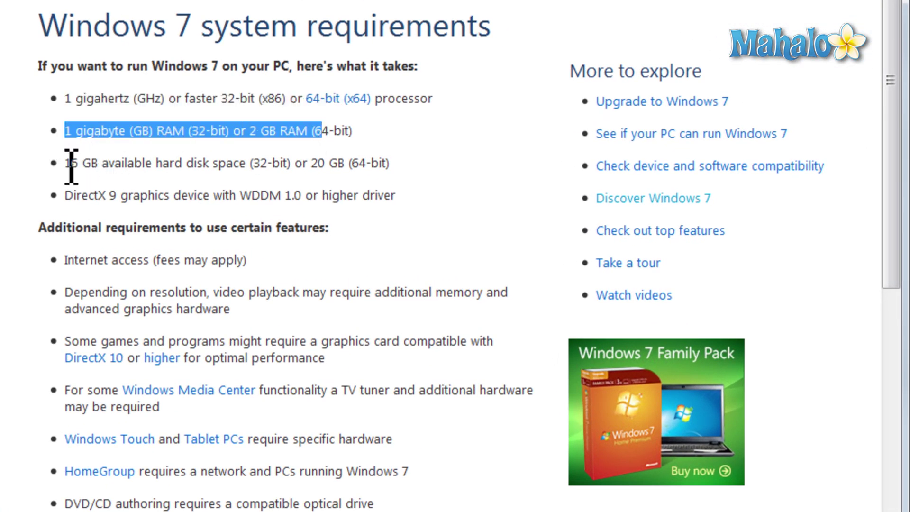
pyautogui.moveTo(66, 163); pyautogui.dragTo(341, 162)
pyautogui.moveTo(81, 194); pyautogui.dragTo(307, 197)
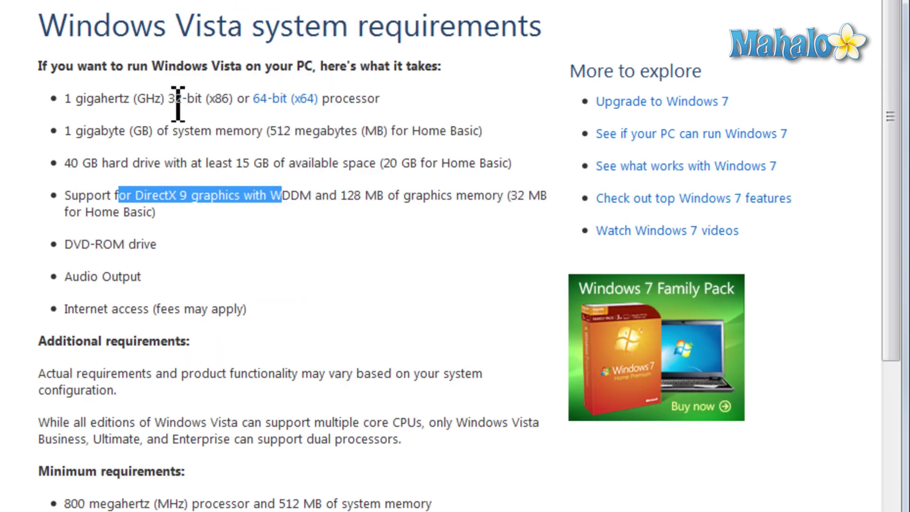
# Highlight the Windows Vista processor, 1 GB memory and 40 GB hard drive requirements.
pyautogui.click(157, 104)
pyautogui.moveTo(65, 100); pyautogui.dragTo(226, 99)
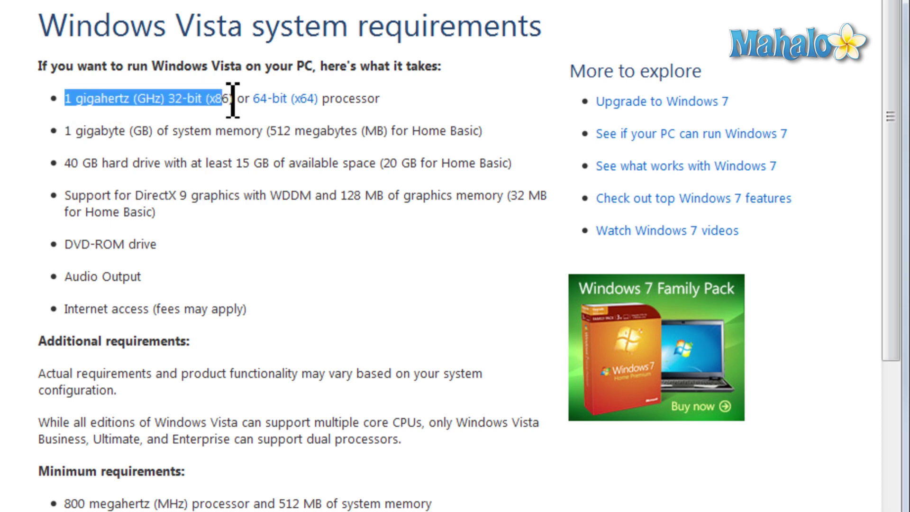
pyautogui.moveTo(65, 132); pyautogui.dragTo(263, 133)
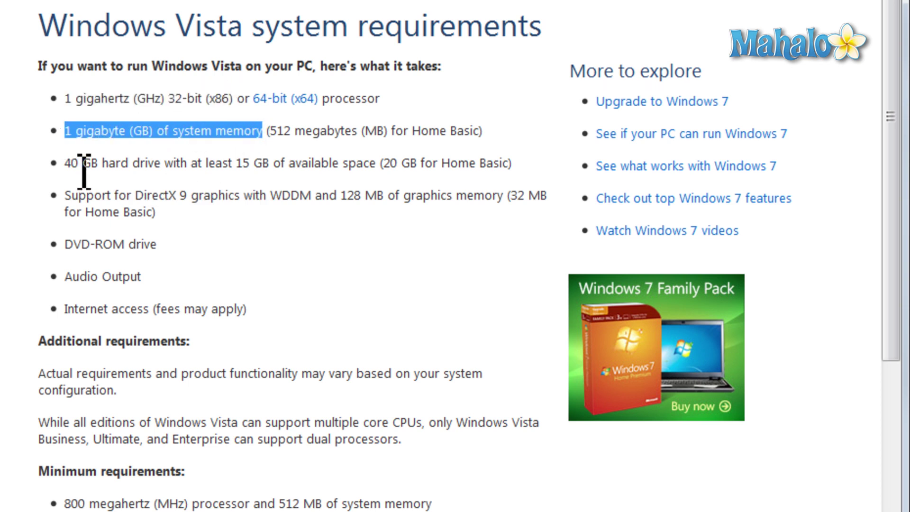
pyautogui.moveTo(66, 164); pyautogui.dragTo(273, 163)
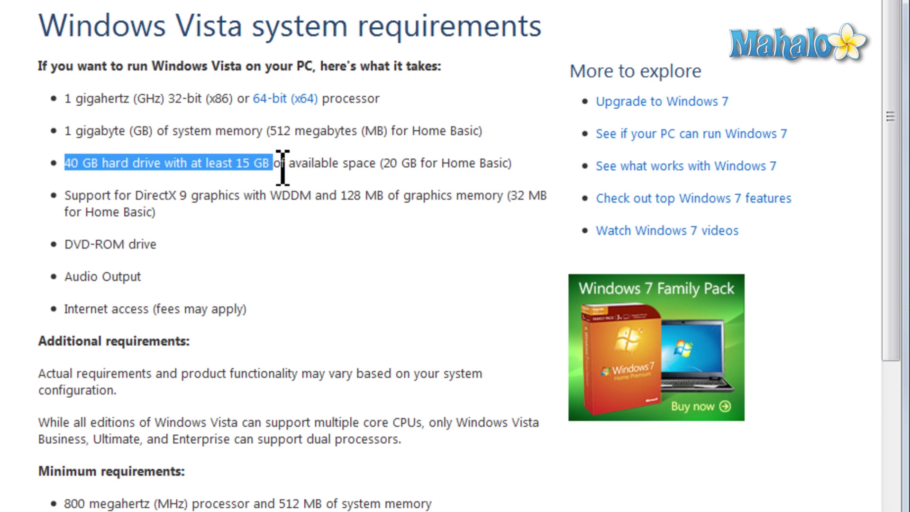
pyautogui.click(278, 196)
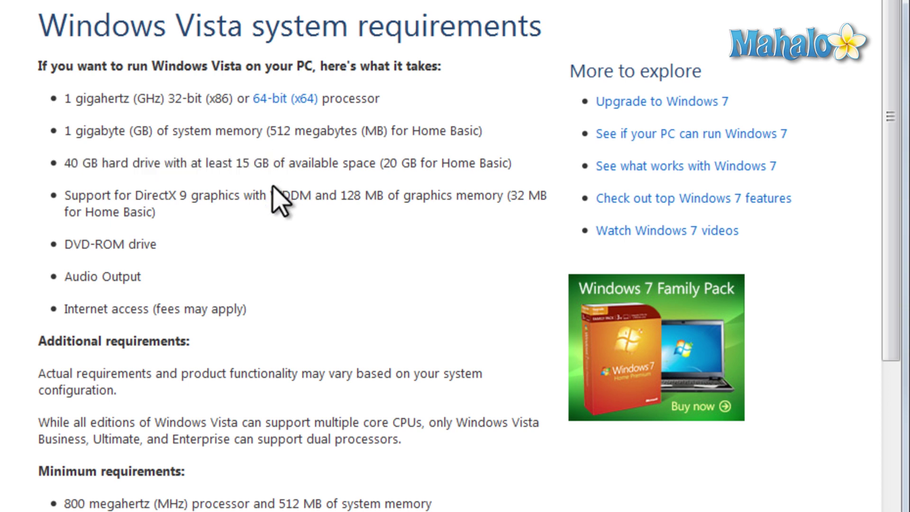
# Highlight the Vista minimums: the 800 MHz processor and 20 GB hard drive.
pyautogui.scroll(-5, 278, 201)
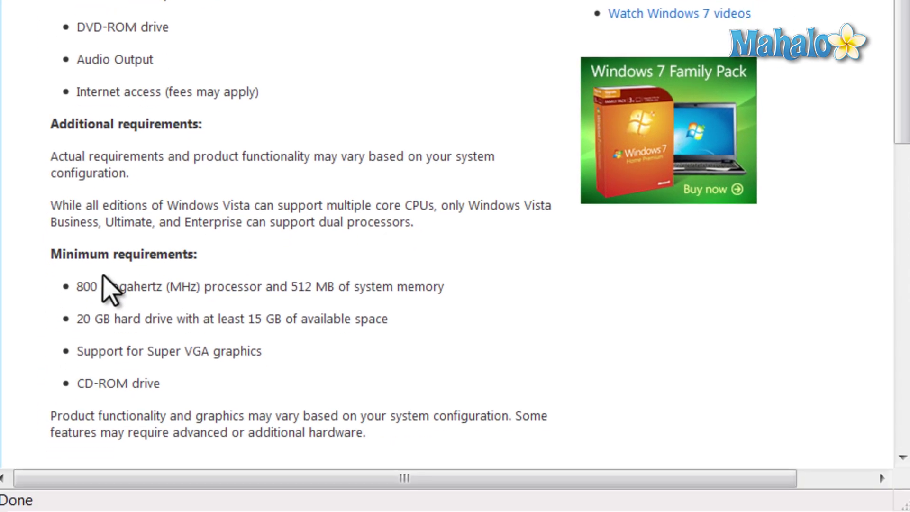
pyautogui.moveTo(78, 279); pyautogui.dragTo(436, 282)
pyautogui.moveTo(77, 311); pyautogui.dragTo(345, 350)
pyautogui.scroll(5, 76, 176)
pyautogui.moveTo(71, 119); pyautogui.dragTo(239, 287)
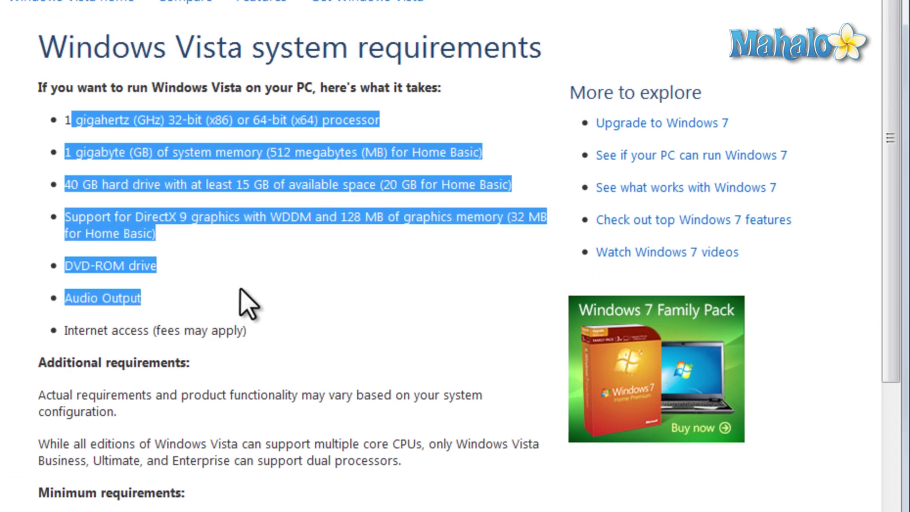
# Show Microsoft's Windows XP requirements article: Pentium 233 MHz, 64 MB RAM, 1.5 GB disk.
pyautogui.click(236, 286)
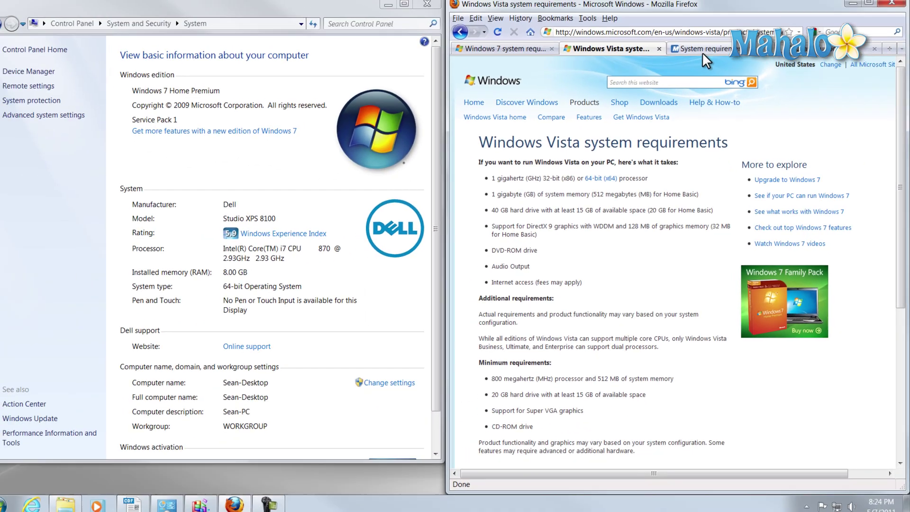
pyautogui.click(702, 52)
pyautogui.scroll(-3, 157, 209)
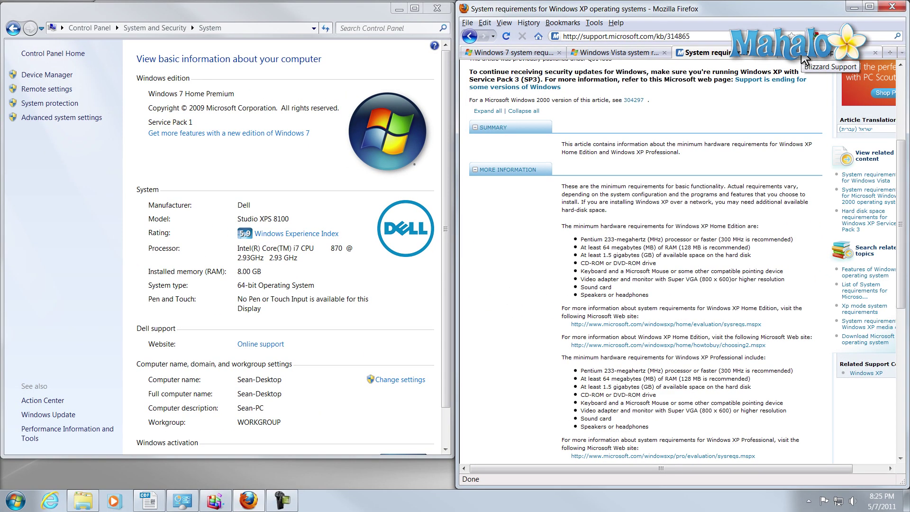
# Show the StarCraft II requirements page and highlight its PC Minimum and Recommended lists.
pyautogui.click(803, 56)
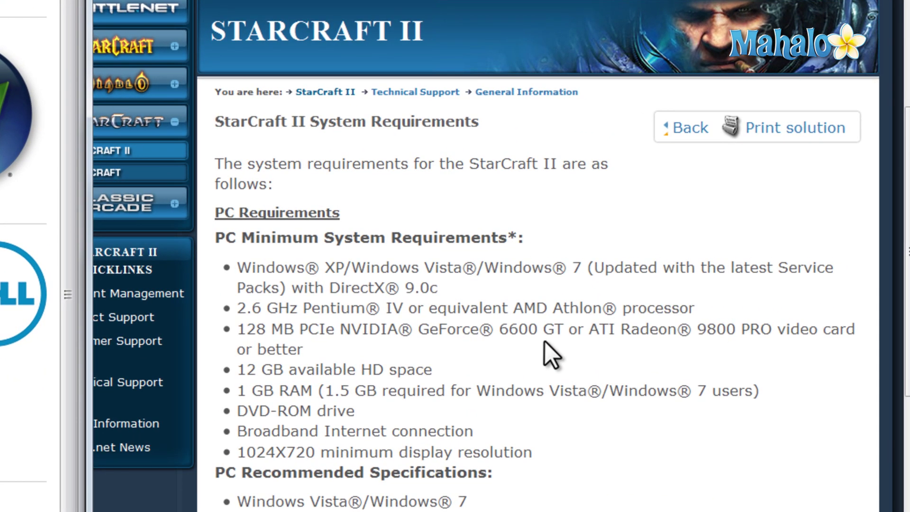
pyautogui.scroll(-2, 577, 339)
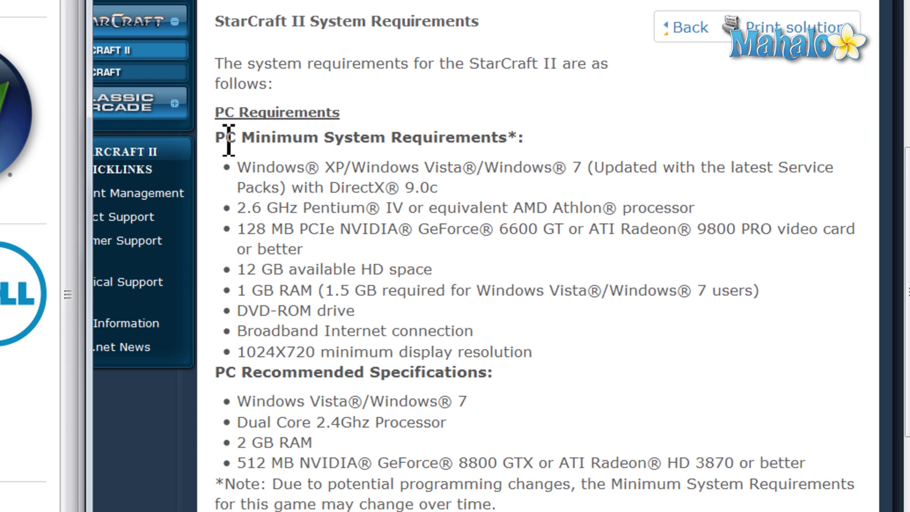
pyautogui.moveTo(219, 139); pyautogui.dragTo(523, 358)
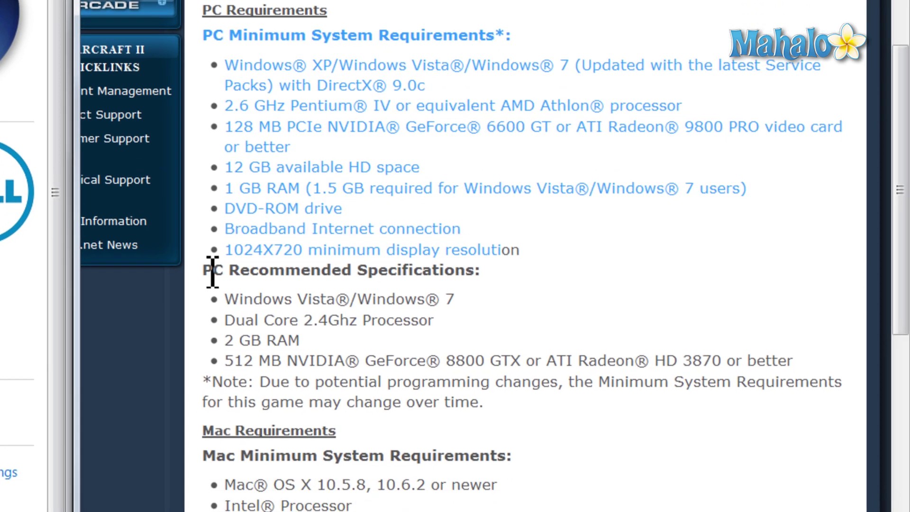
pyautogui.moveTo(219, 373); pyautogui.dragTo(403, 450)
pyautogui.moveTo(383, 286); pyautogui.dragTo(487, 349)
# Highlight the minimum list again, then the recommended specifications through the note.
pyautogui.click(513, 208)
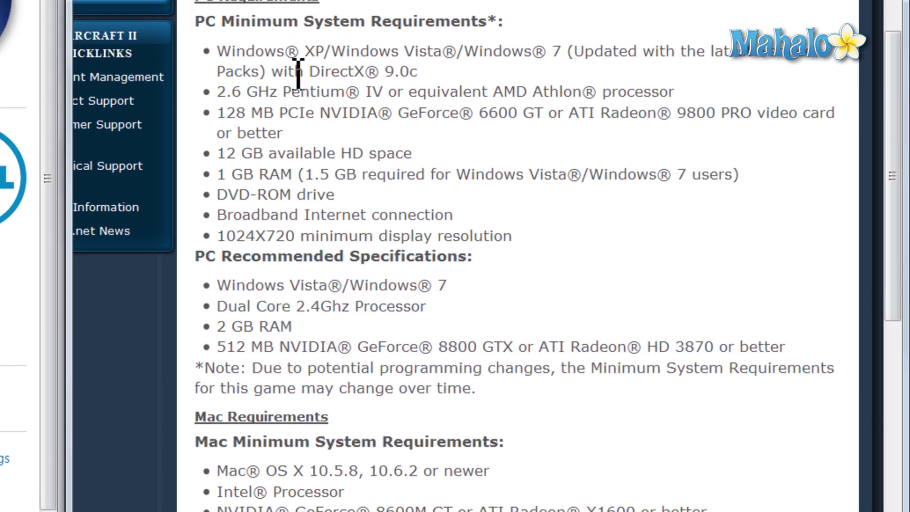
pyautogui.moveTo(196, 69); pyautogui.dragTo(512, 286)
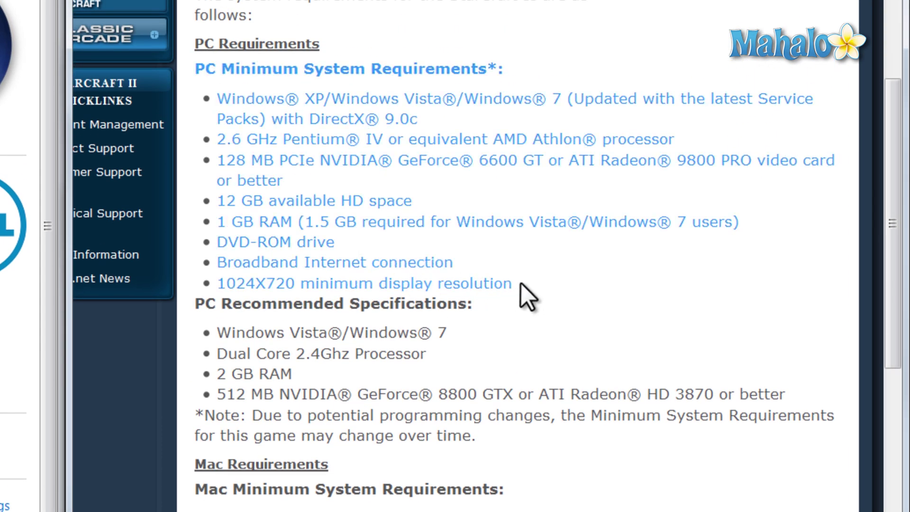
pyautogui.click(516, 268)
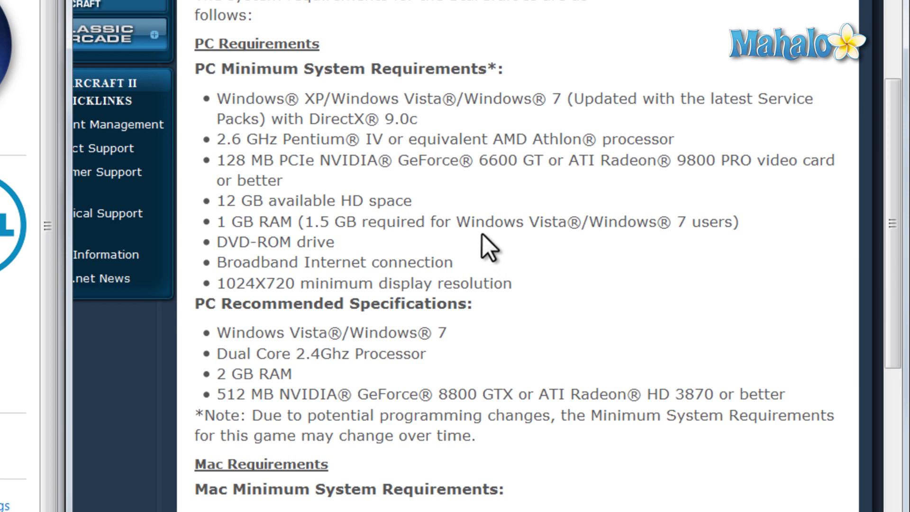
pyautogui.doubleClick(209, 303)
pyautogui.moveTo(224, 312); pyautogui.dragTo(542, 432)
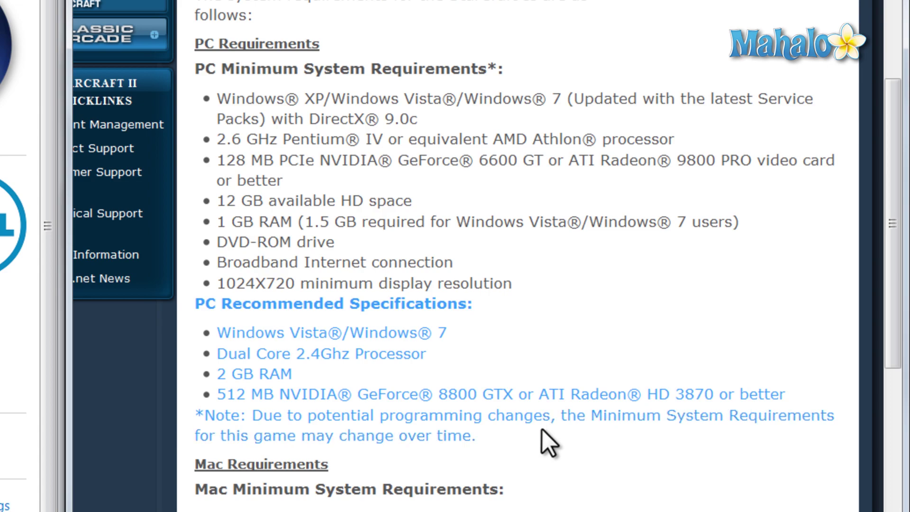
# Open Computer's Properties to show the System page: 2.93 GHz i7, 8.00 GB RAM, 64-bit Windows 7.
pyautogui.click(334, 373)
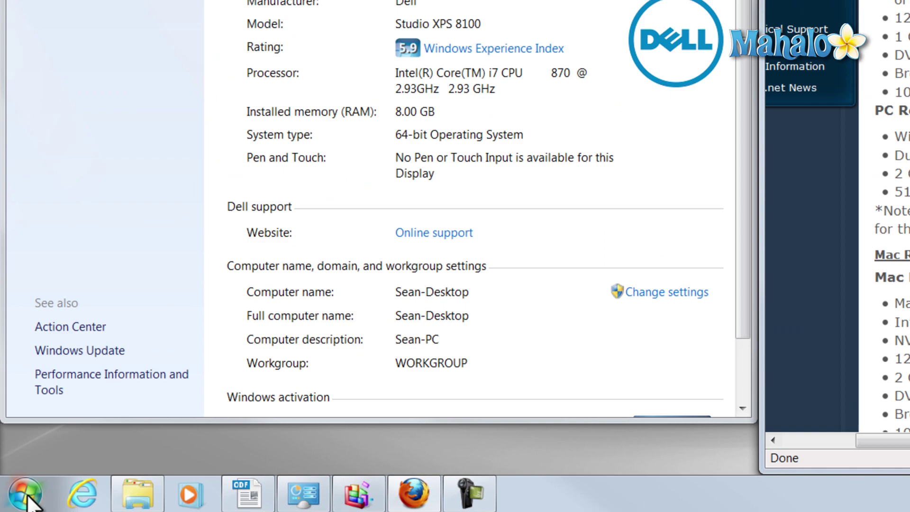
pyautogui.click(16, 498)
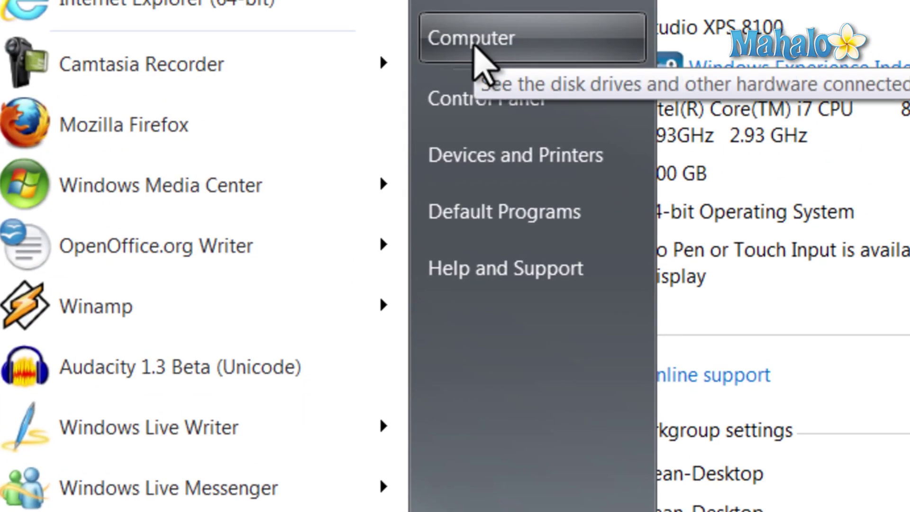
pyautogui.rightClick(474, 42)
pyautogui.click(604, 317)
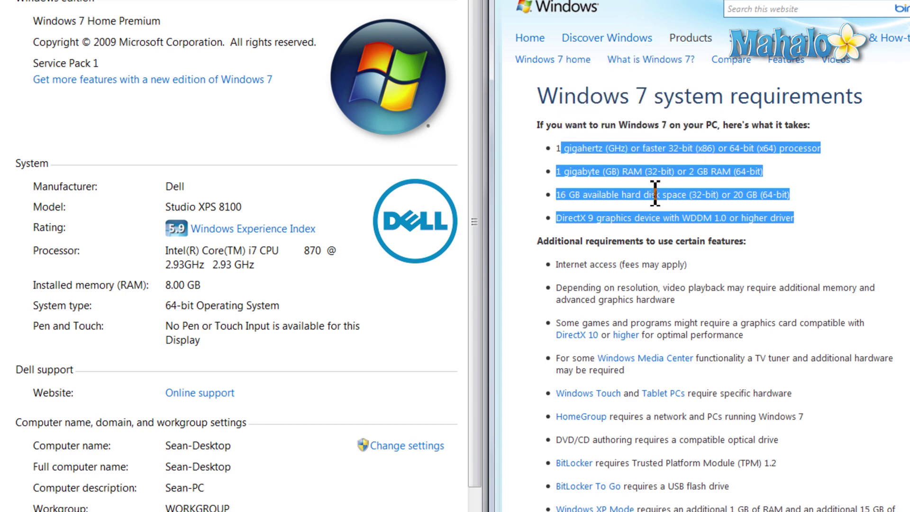
# Check that drive C: has 887 GB free of 1.35 TB, then highlight StarCraft II's minimum video card.
pyautogui.click(653, 195)
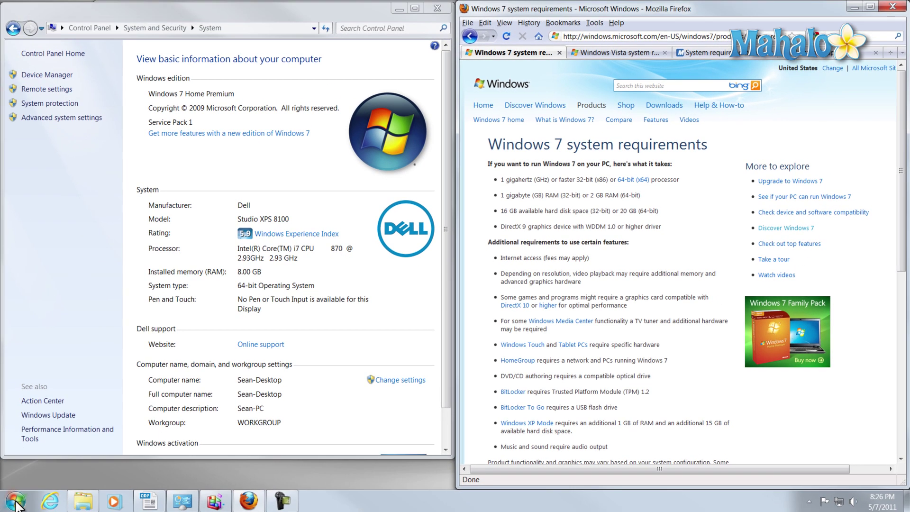
pyautogui.click(16, 501)
pyautogui.click(180, 229)
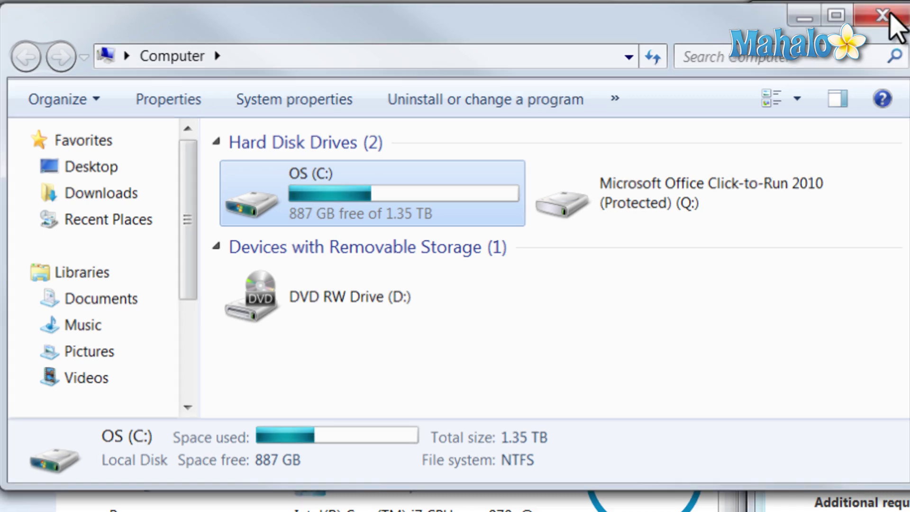
pyautogui.click(891, 14)
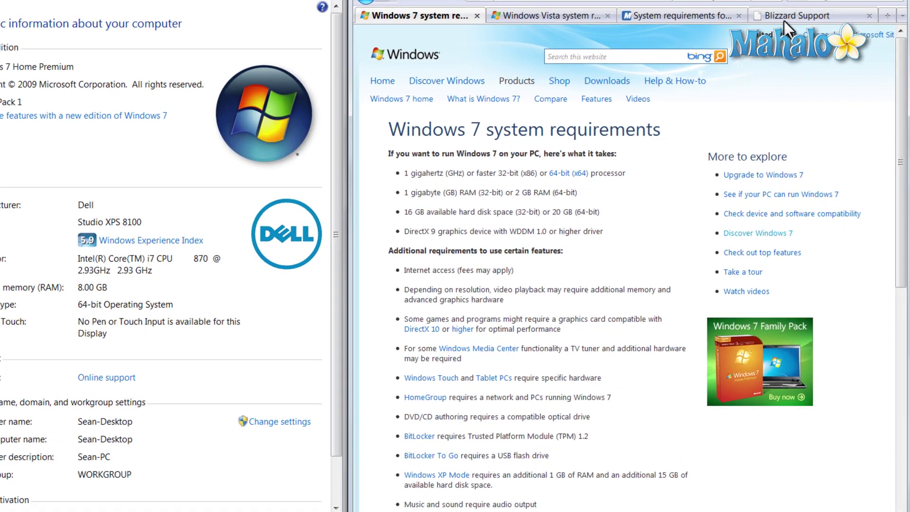
pyautogui.click(784, 19)
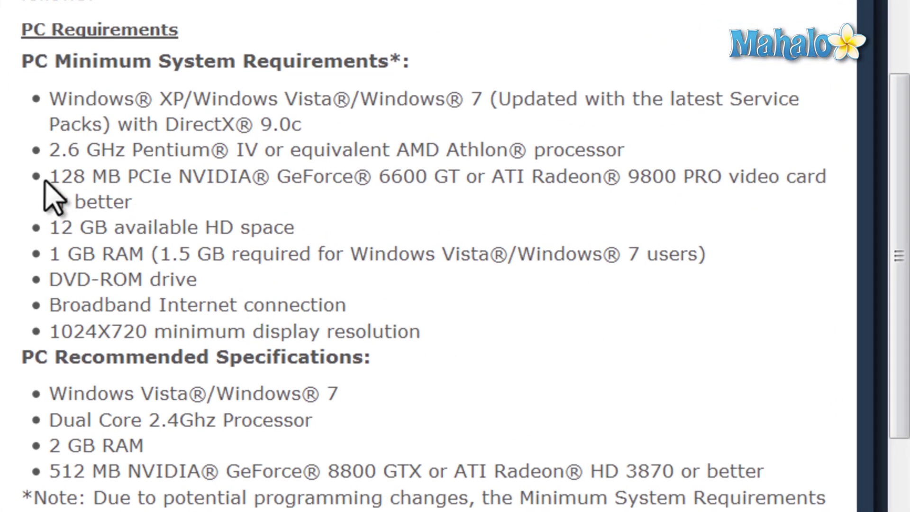
pyautogui.moveTo(60, 177); pyautogui.dragTo(576, 183)
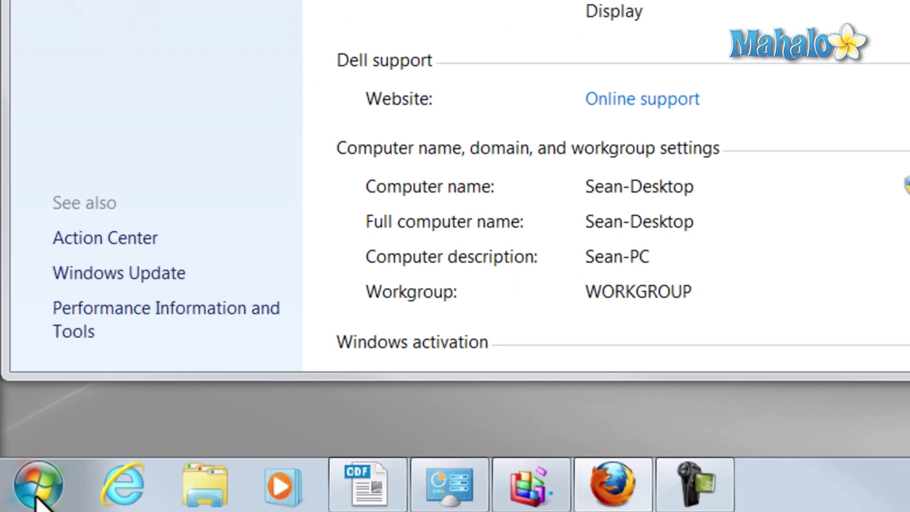
# Run dxdiag from the Run box to open the DirectX Diagnostic Tool showing DirectX 11.
pyautogui.click(17, 499)
pyautogui.click(122, 382)
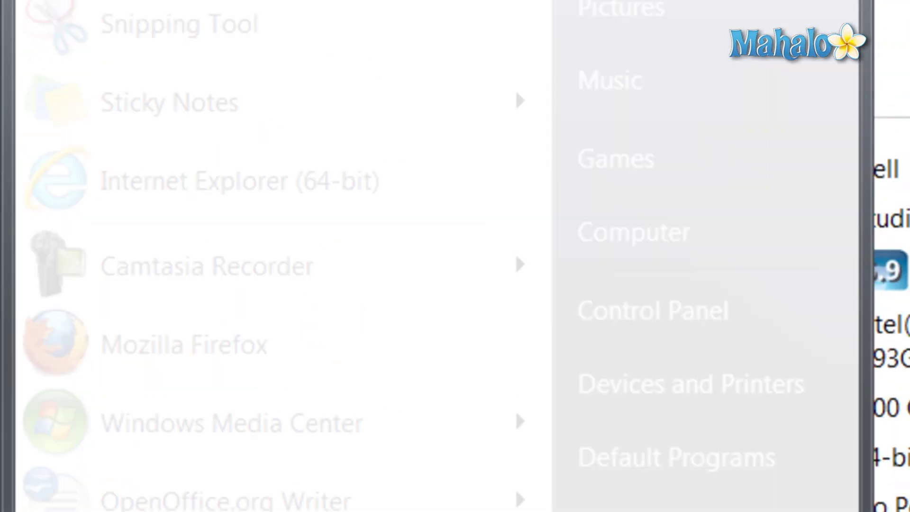
pyautogui.write('run')
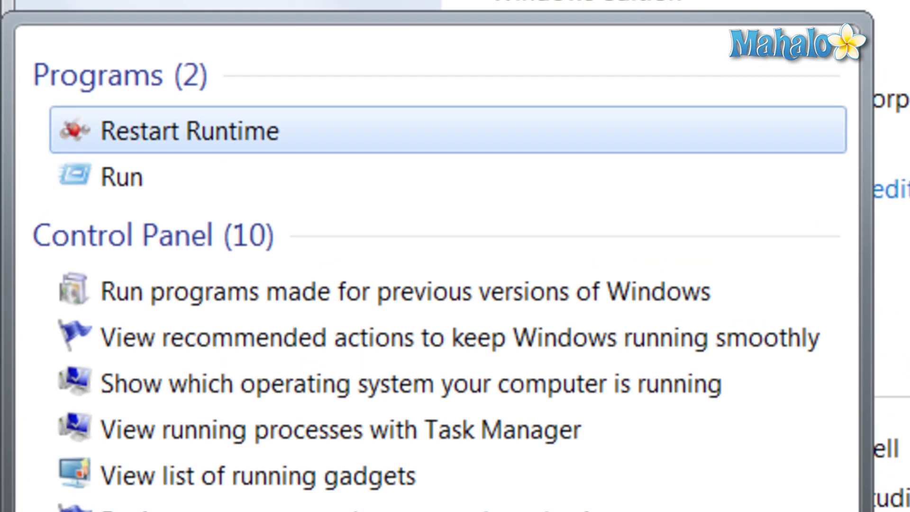
pyautogui.click(139, 191)
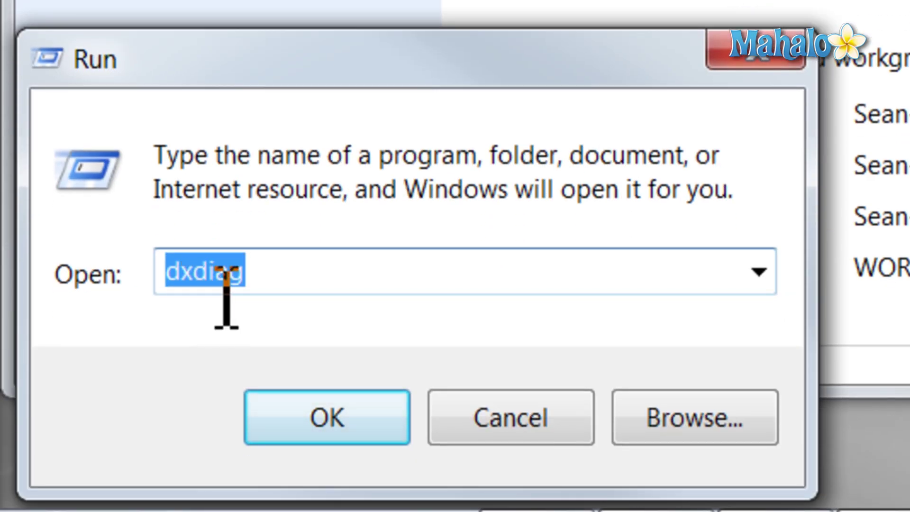
pyautogui.click(321, 284)
pyautogui.press('Return')
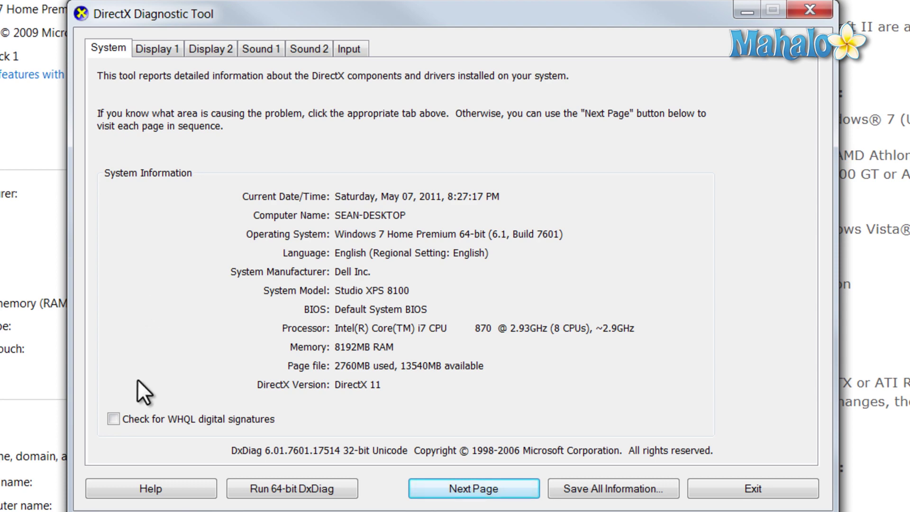
# Show the Display 1 details: ATI Radeon HD 5700 Series with 733 MB memory.
pyautogui.click(165, 49)
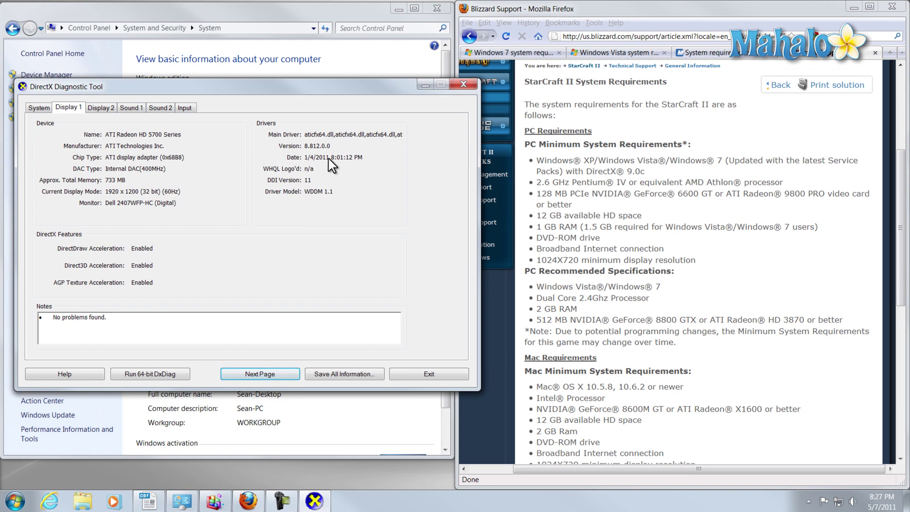
# Close the DirectX tool and highlight StarCraft II's minimum and recommended Vista/Windows 7 requirement lines.
pyautogui.click(463, 84)
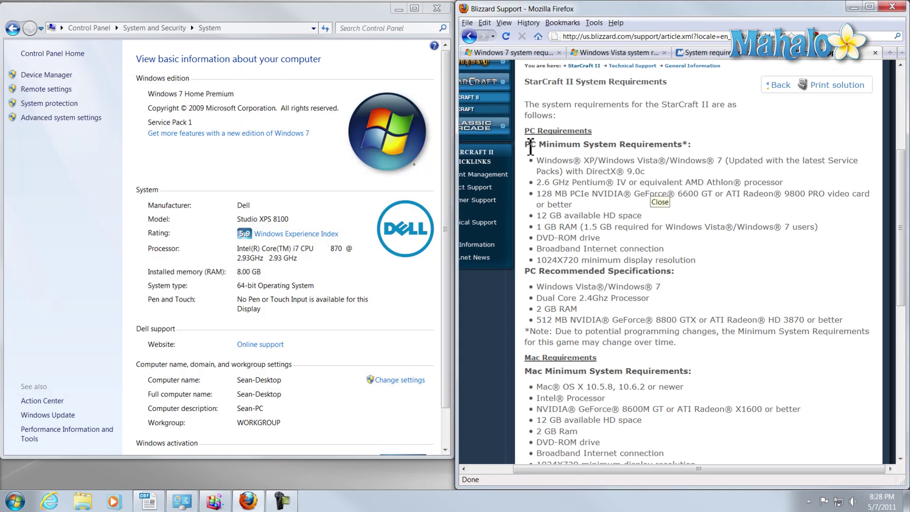
pyautogui.moveTo(530, 147); pyautogui.dragTo(544, 273)
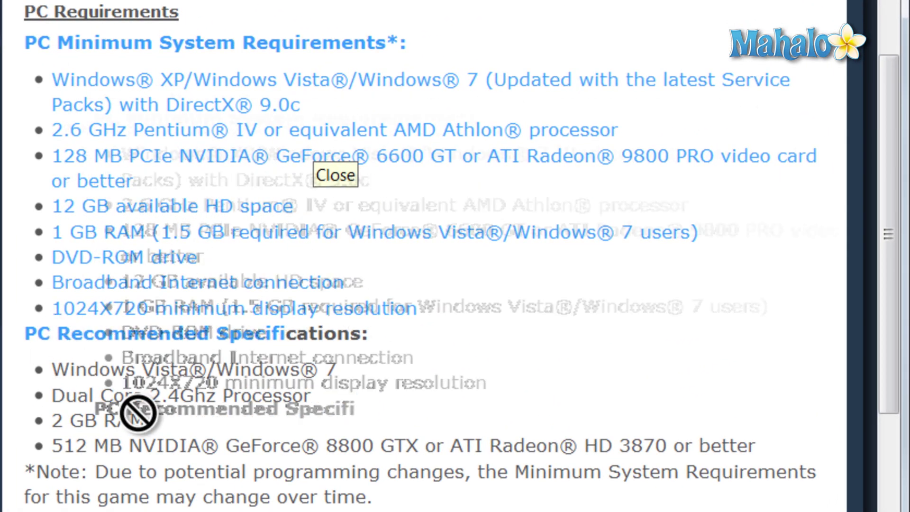
pyautogui.click(122, 372)
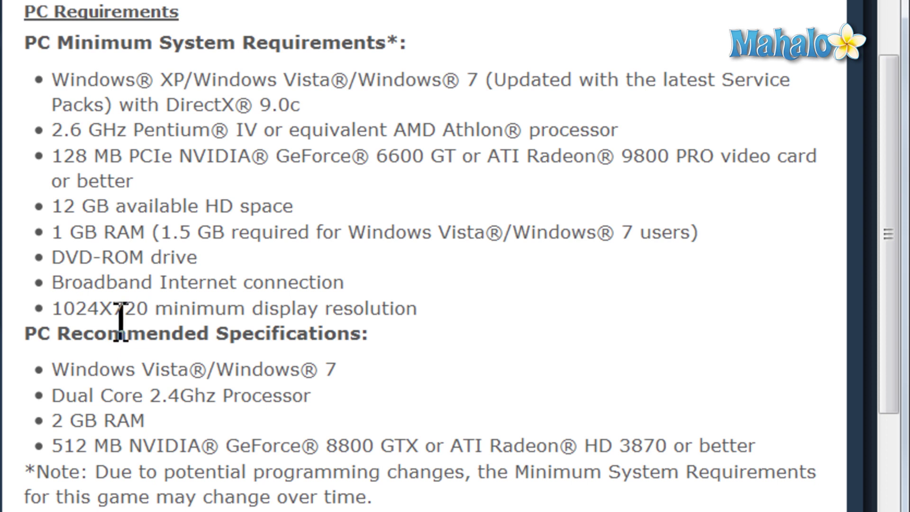
pyautogui.moveTo(54, 370); pyautogui.dragTo(370, 378)
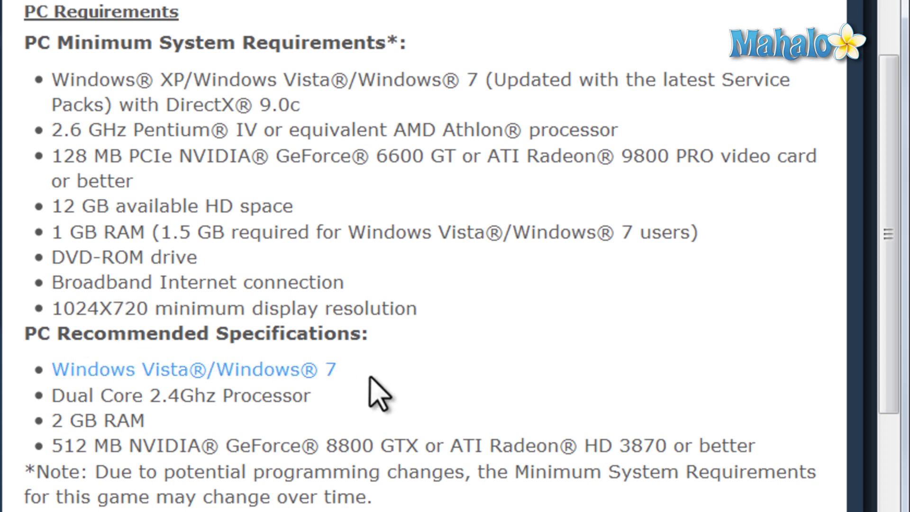
pyautogui.click(367, 377)
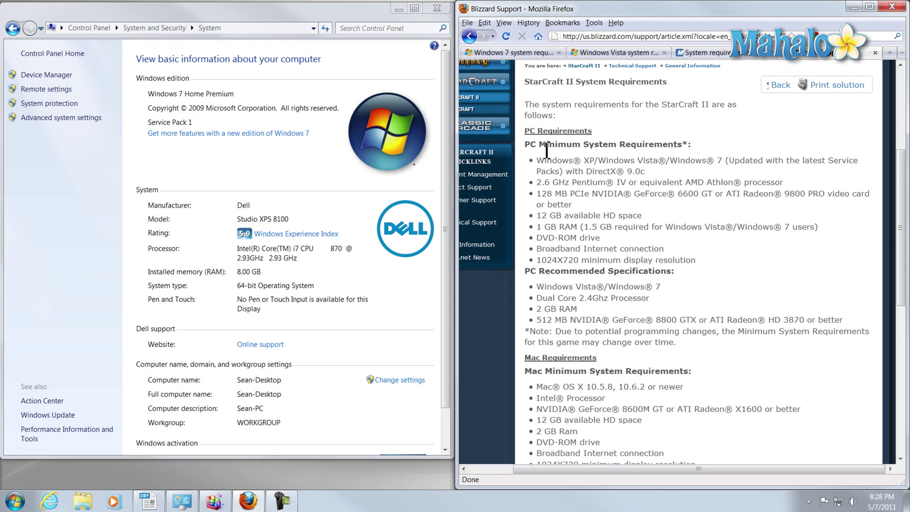
pyautogui.moveTo(543, 143); pyautogui.dragTo(641, 227)
pyautogui.click(621, 243)
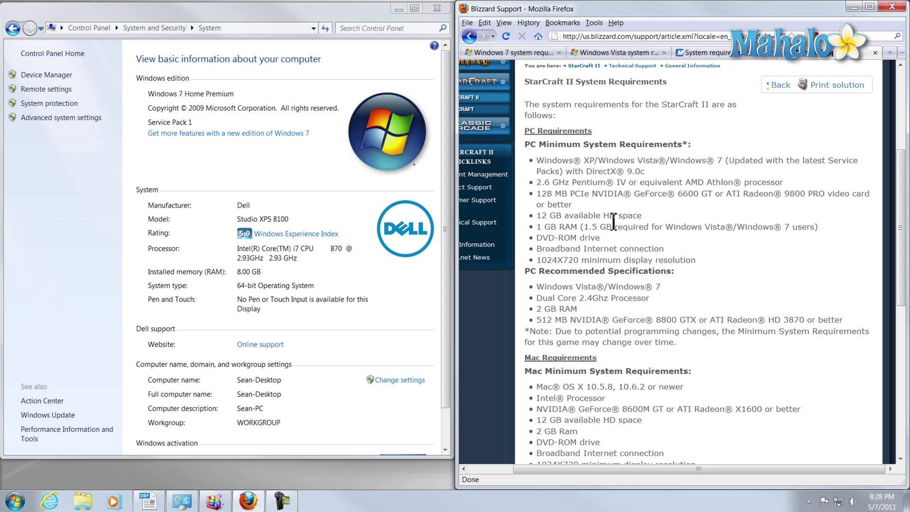